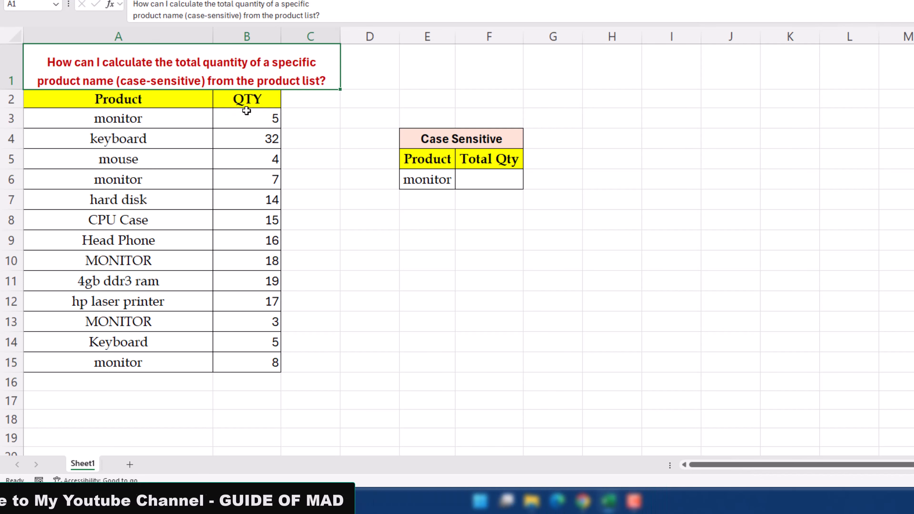
- Examine the question in A1, the product entries in column A, and the case-sensitive total table at E4:F6
{"action": "left_click", "coordinate": [427, 182]}
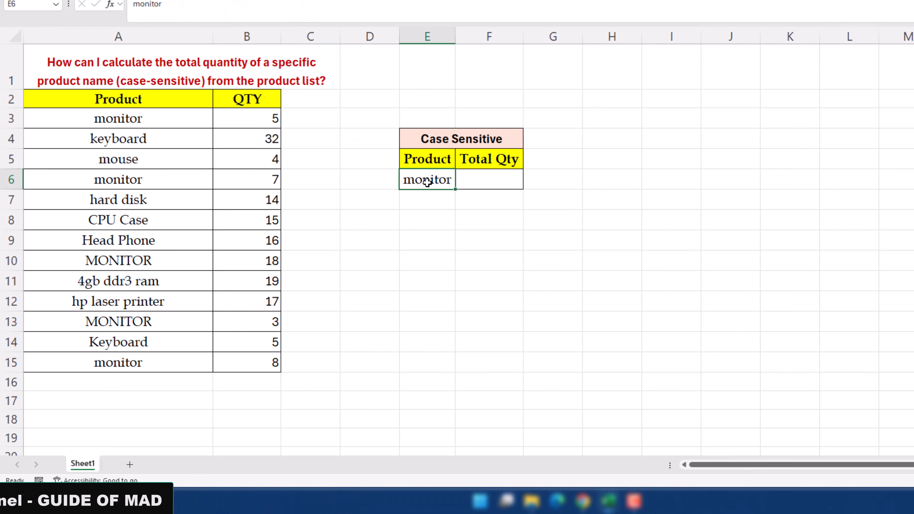
{"action": "left_click", "coordinate": [500, 191]}
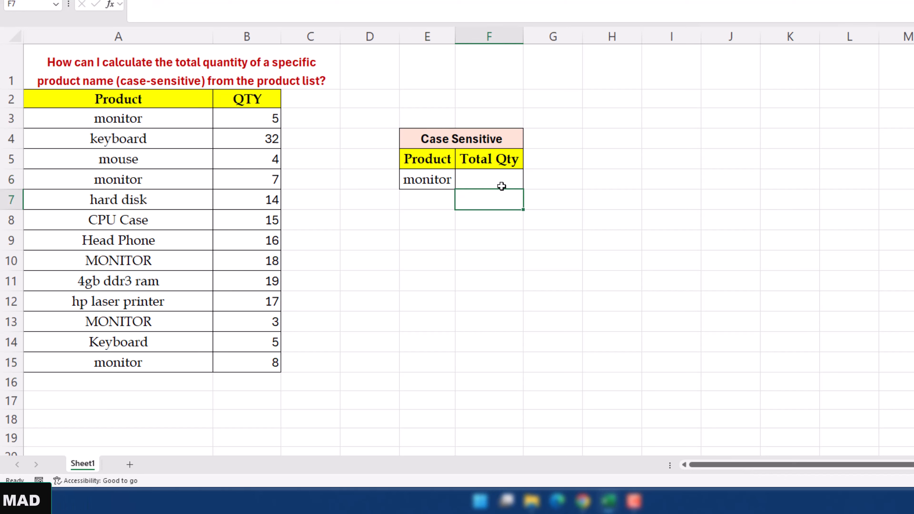
{"action": "left_click", "coordinate": [501, 186]}
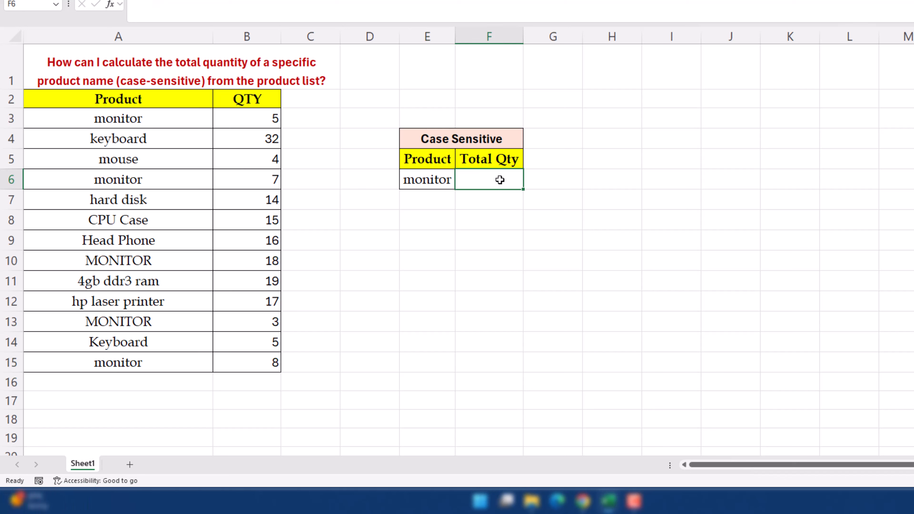
{"action": "left_click", "coordinate": [270, 66]}
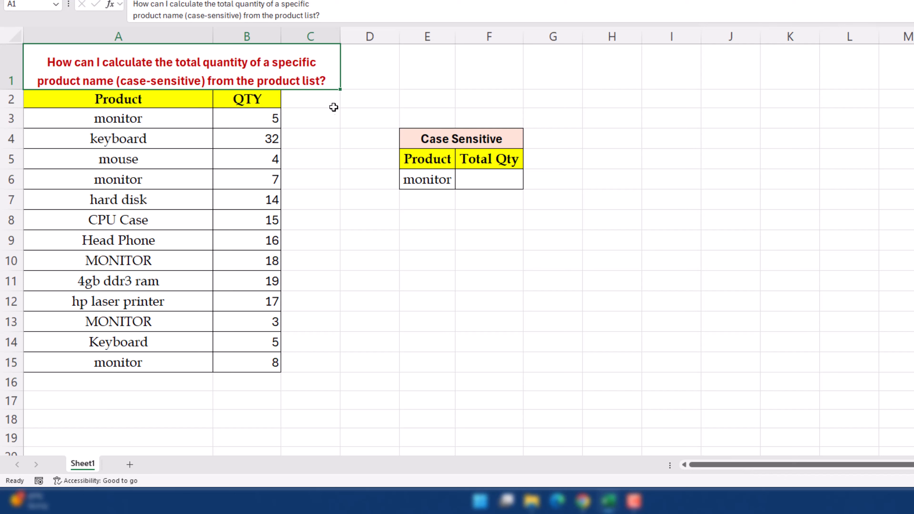
{"action": "left_click", "coordinate": [127, 184]}
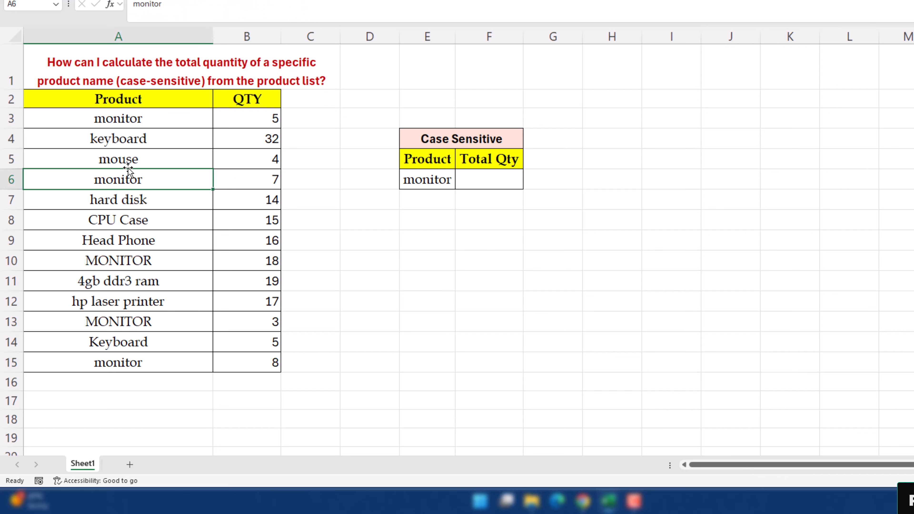
{"action": "left_click", "coordinate": [135, 121]}
{"action": "key", "text": "Down"}
{"action": "key", "text": "Down"}
{"action": "key", "text": "Down"}
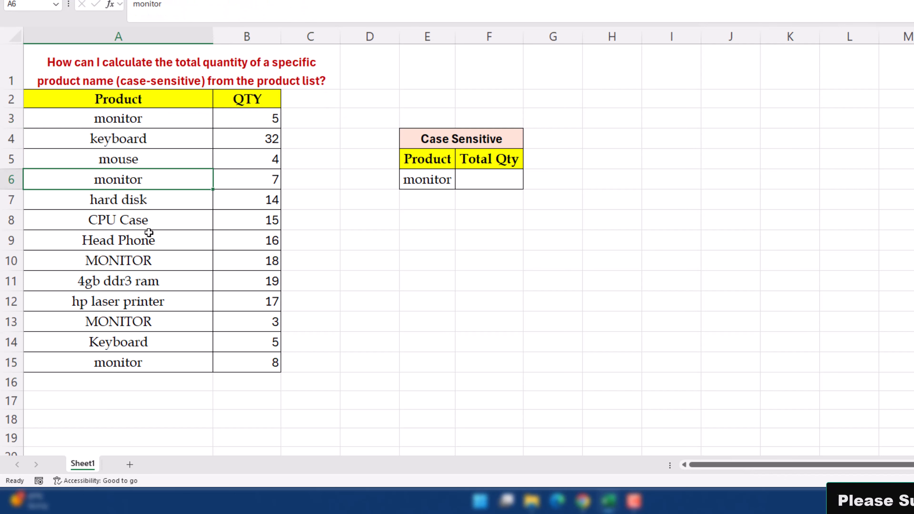
{"action": "left_click", "coordinate": [148, 238]}
{"action": "left_click", "coordinate": [153, 300]}
{"action": "left_click", "coordinate": [159, 340]}
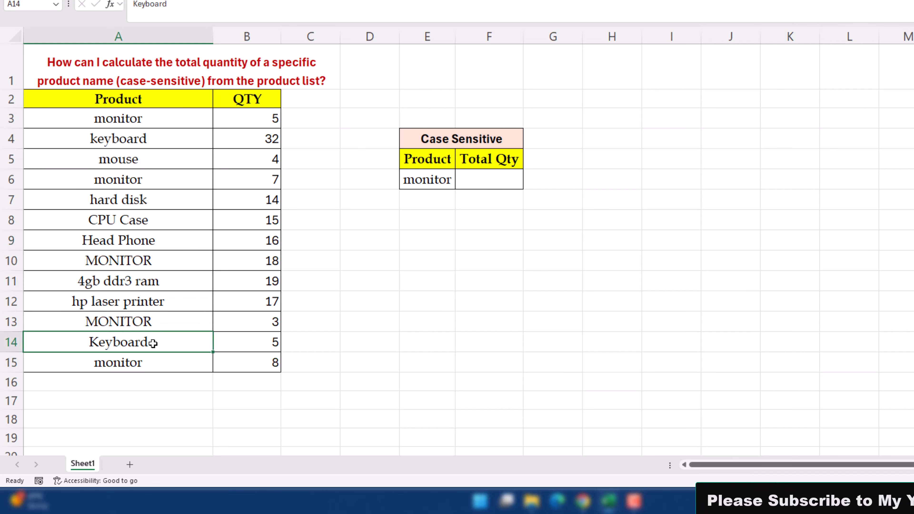
- Start a SUMPRODUCT formula in F6 with an EXACT comparison of A3:A15 against E6
{"action": "left_click", "coordinate": [489, 179]}
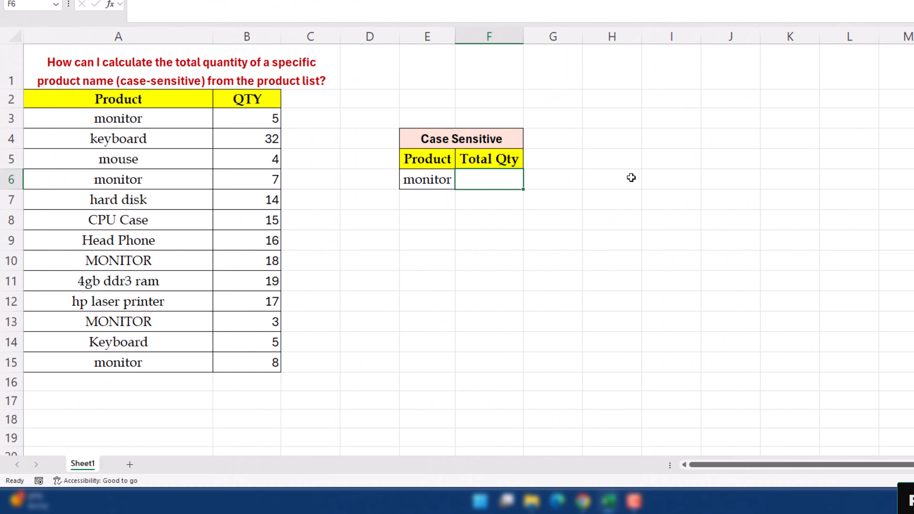
{"action": "type", "text": "=sump"}
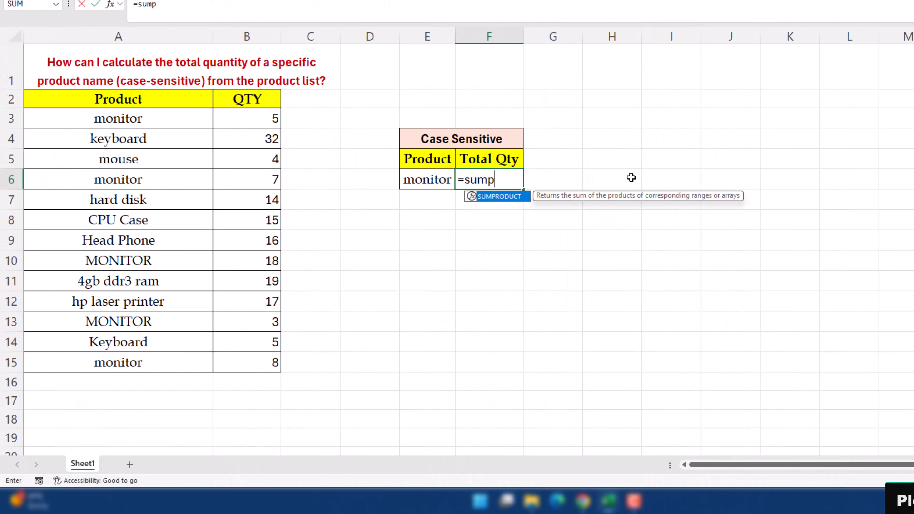
{"action": "key", "text": "Tab"}
{"action": "type", "text": "ex"}
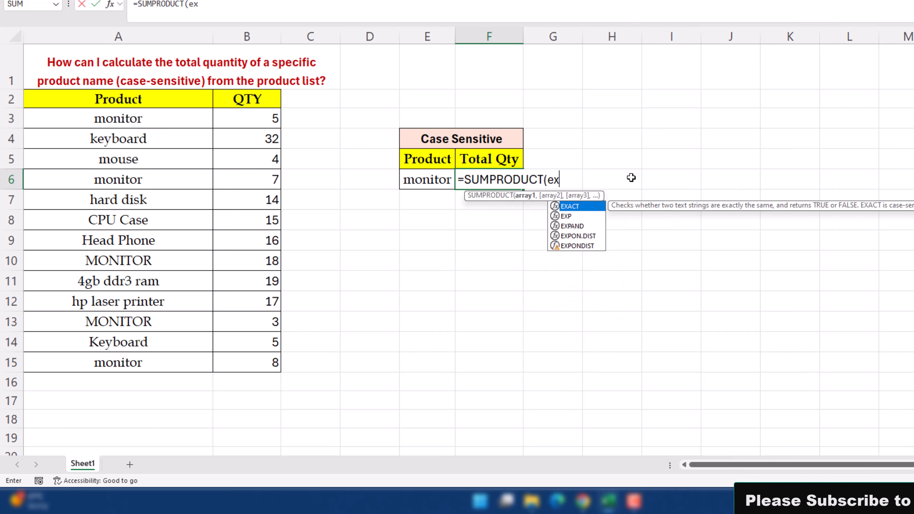
{"action": "key", "text": "Tab"}
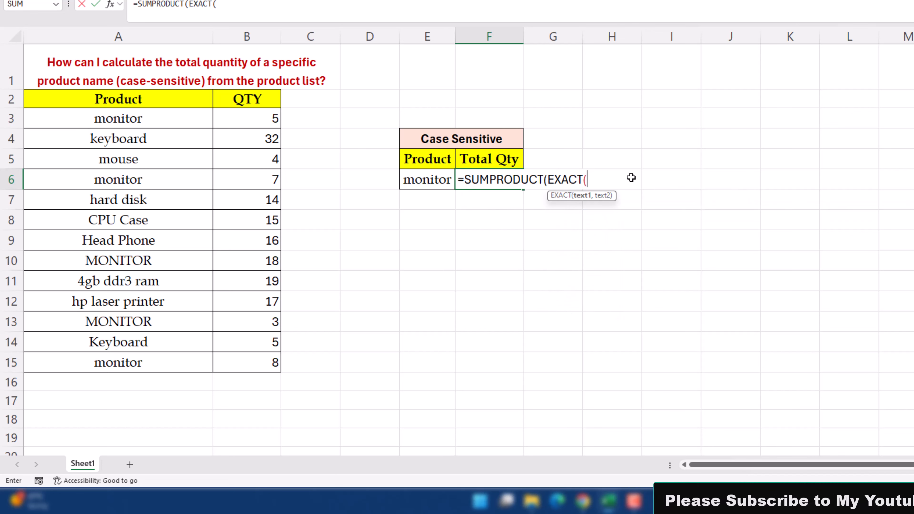
{"action": "left_click", "coordinate": [85, 115]}
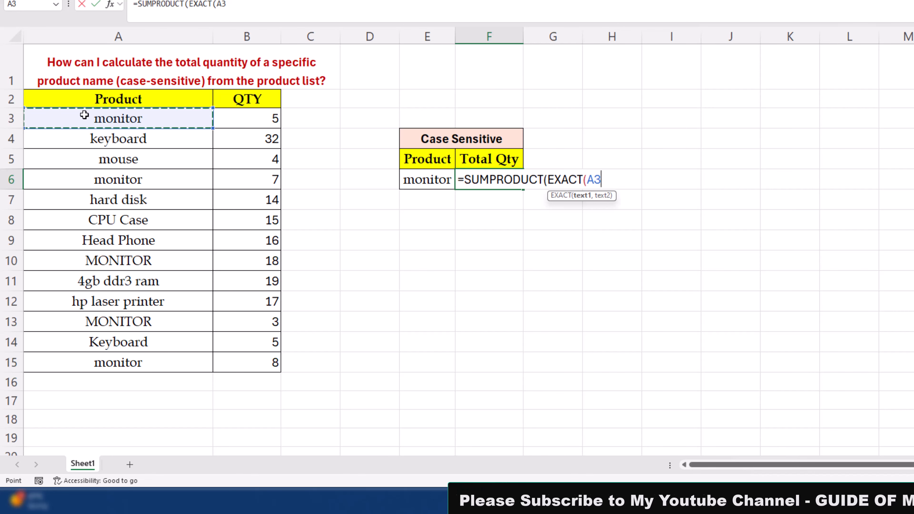
{"action": "key", "text": "ctrl+shift+Down"}
{"action": "type", "text": ","}
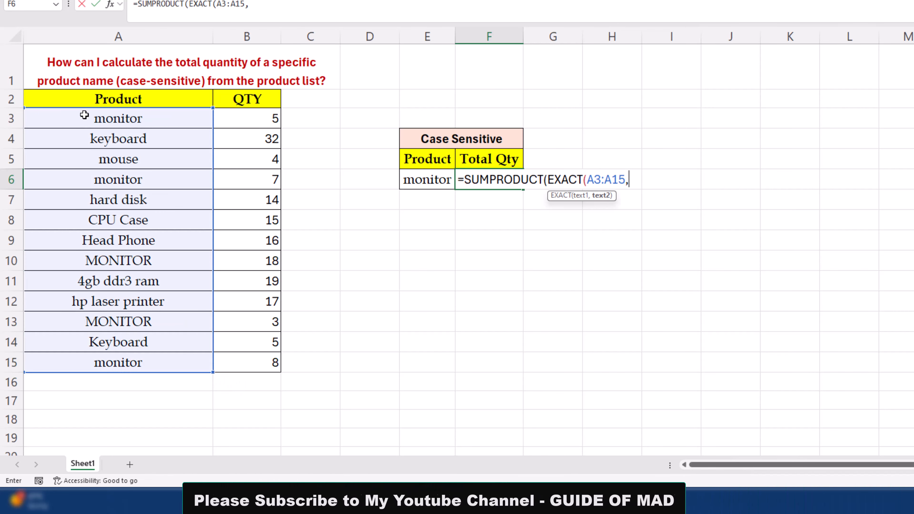
{"action": "key", "text": "Left"}
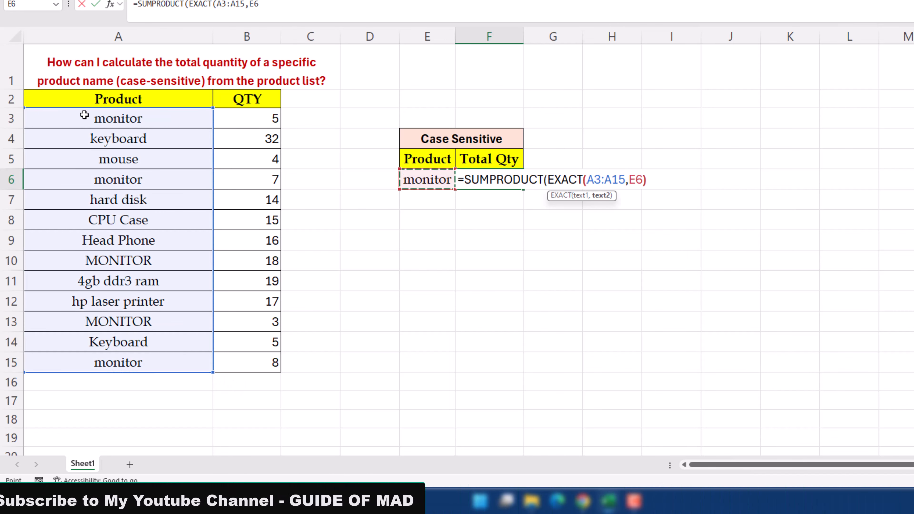
- Complete the F6 formula by multiplying the EXACT result by 1 and adding B3:B15 as the second array
{"action": "type", "text": ")*"}
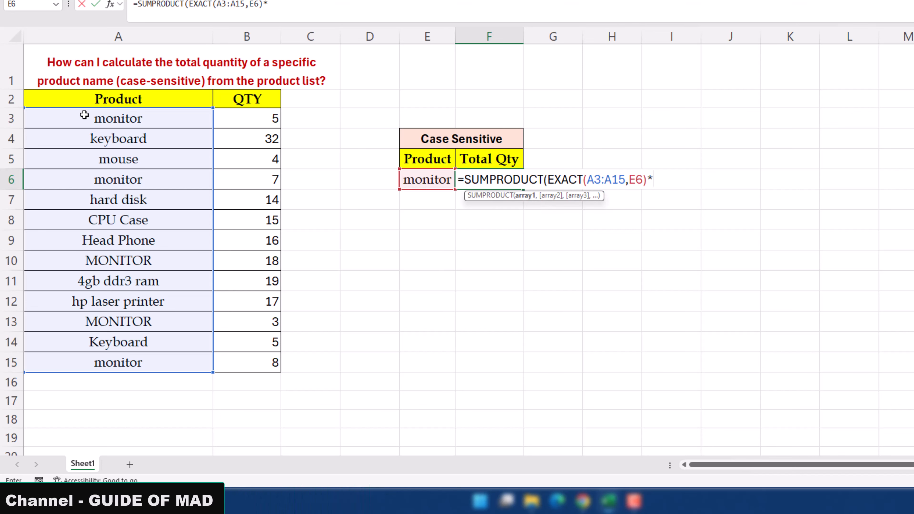
{"action": "type", "text": "1,"}
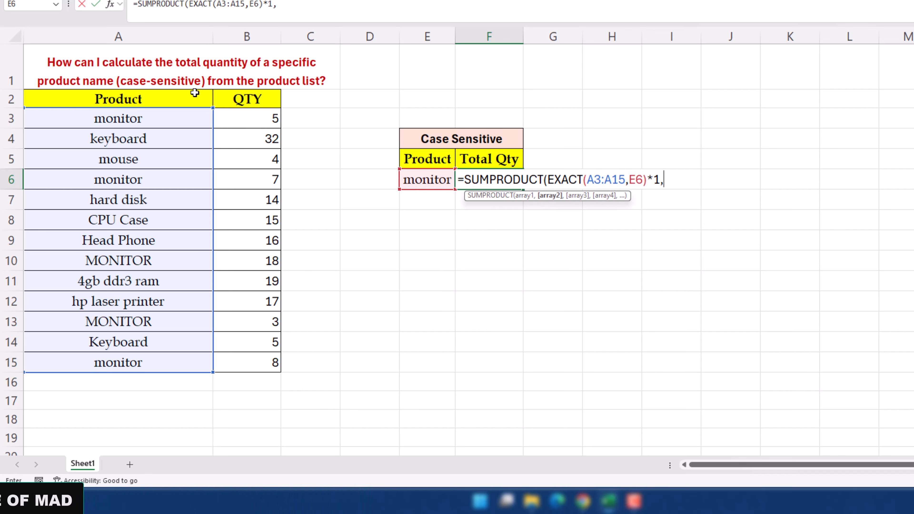
{"action": "left_click", "coordinate": [240, 121]}
{"action": "left_click_drag", "start_coordinate": [240, 121], "coordinate": [247, 362]}
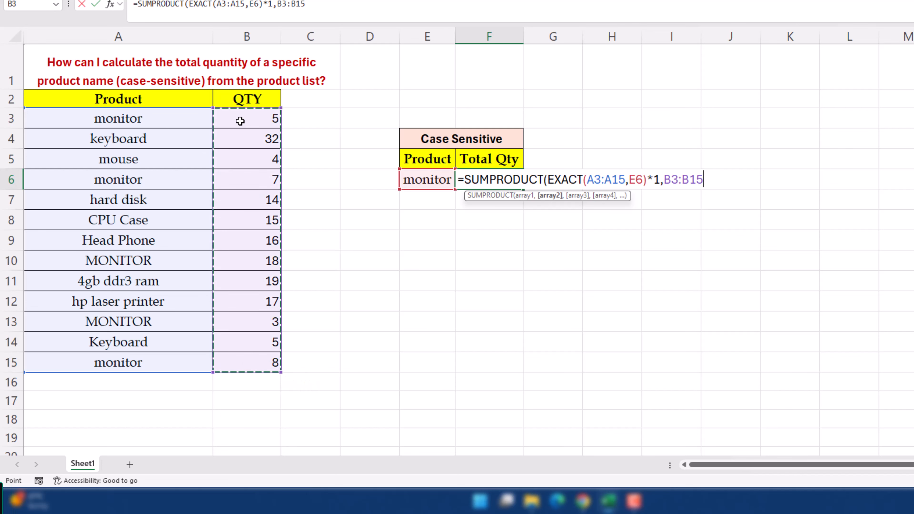
{"action": "key", "text": "Return"}
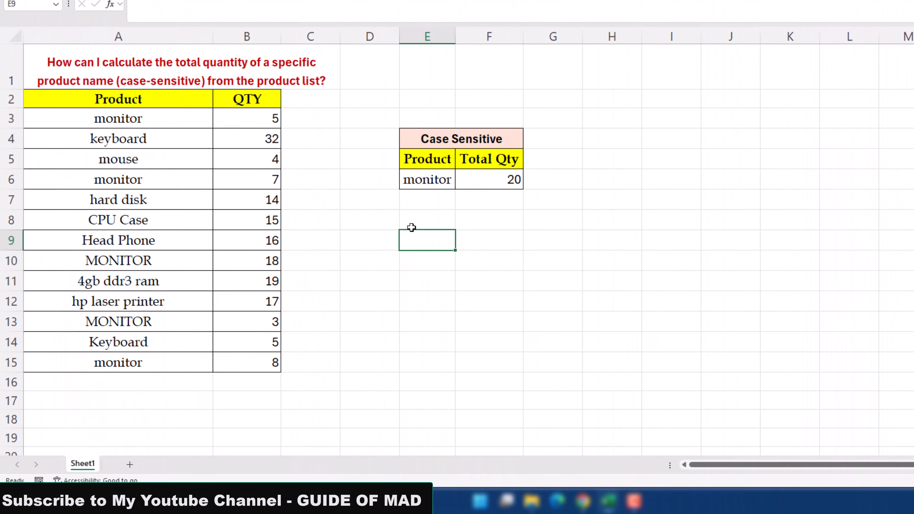
- Review the SUMPRODUCT formula in F6 without changing it
{"action": "left_click", "coordinate": [485, 182]}
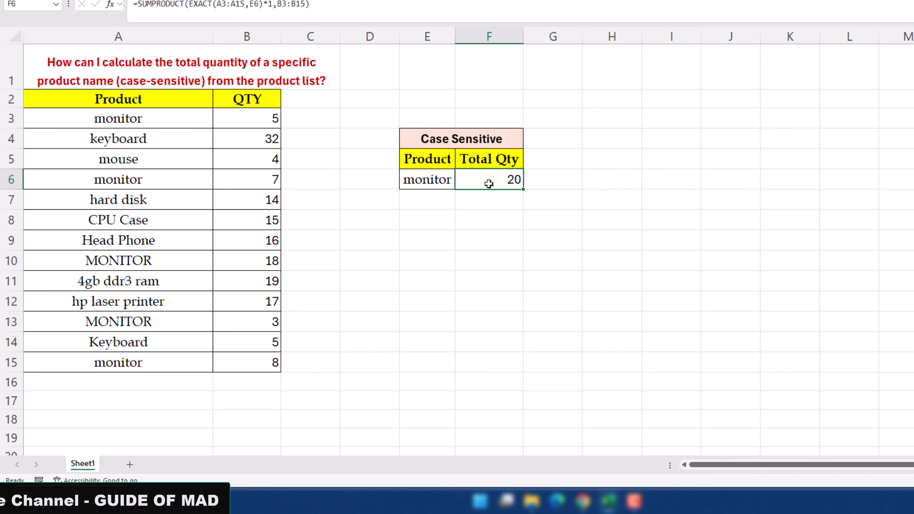
{"action": "double_click", "coordinate": [489, 180]}
{"action": "key", "text": "ctrl+Return"}
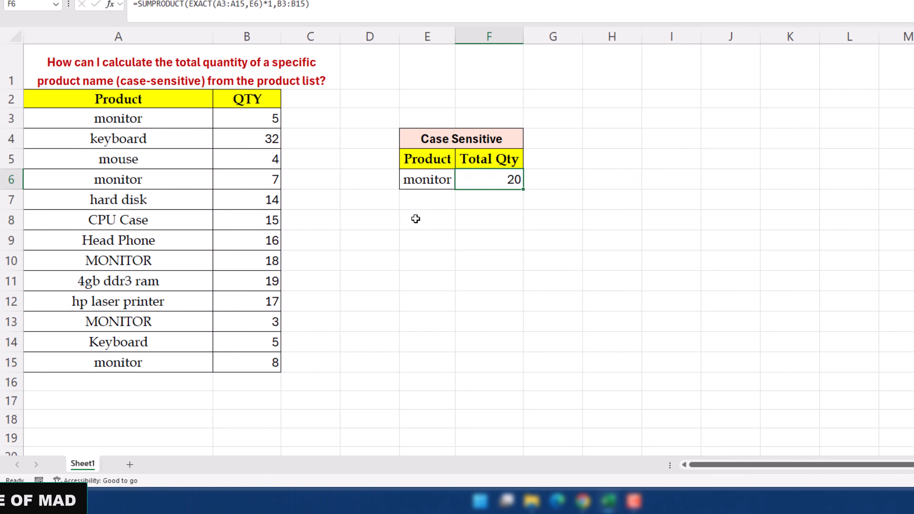
- Enter the formula =EXACT(A3:A15,E6) in E8 to compare every product with the lookup name
{"action": "left_click", "coordinate": [412, 220]}
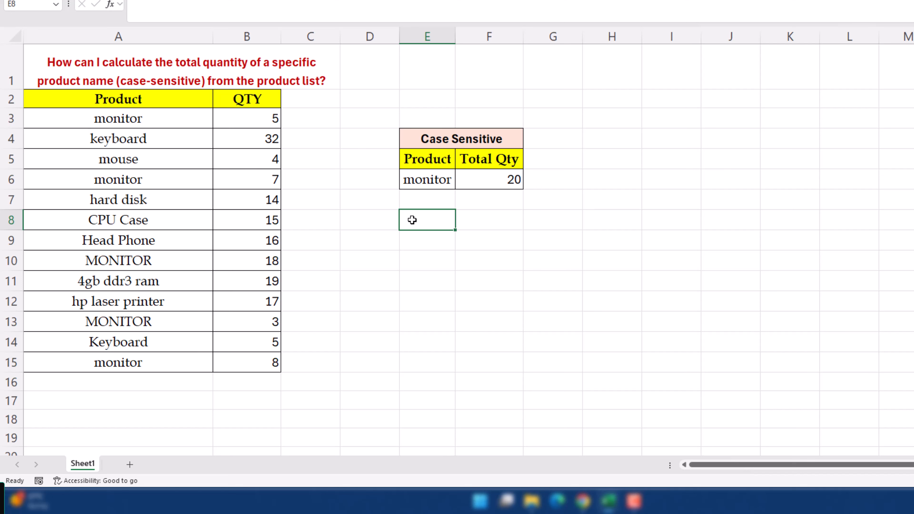
{"action": "type", "text": "=ex"}
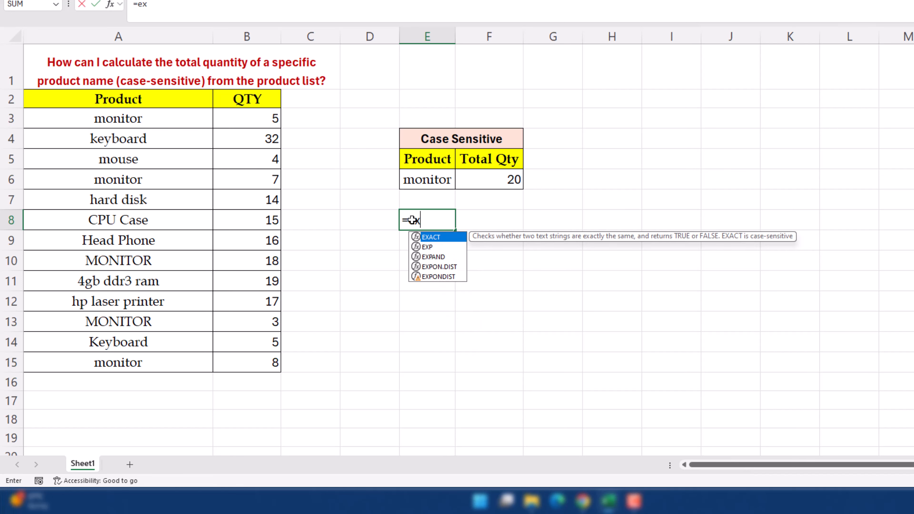
{"action": "key", "text": "Tab"}
{"action": "left_click", "coordinate": [94, 121]}
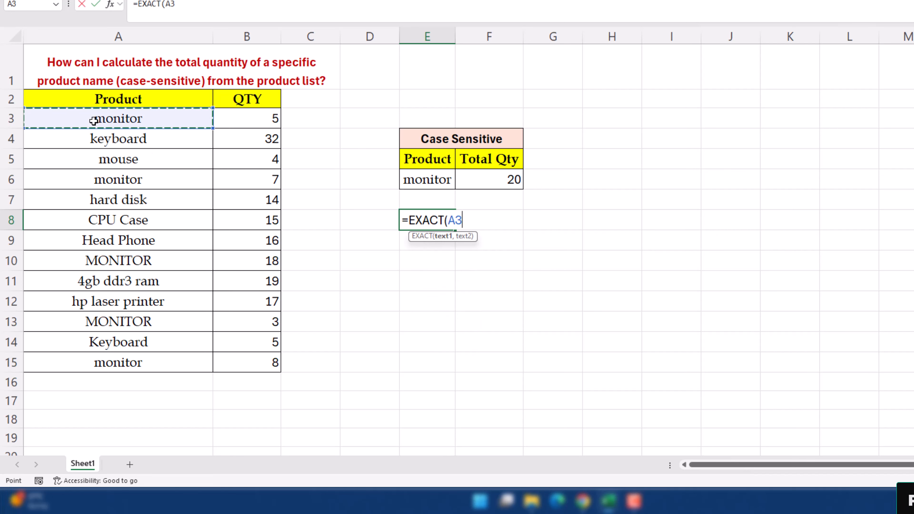
{"action": "key", "text": "ctrl+shift+Down"}
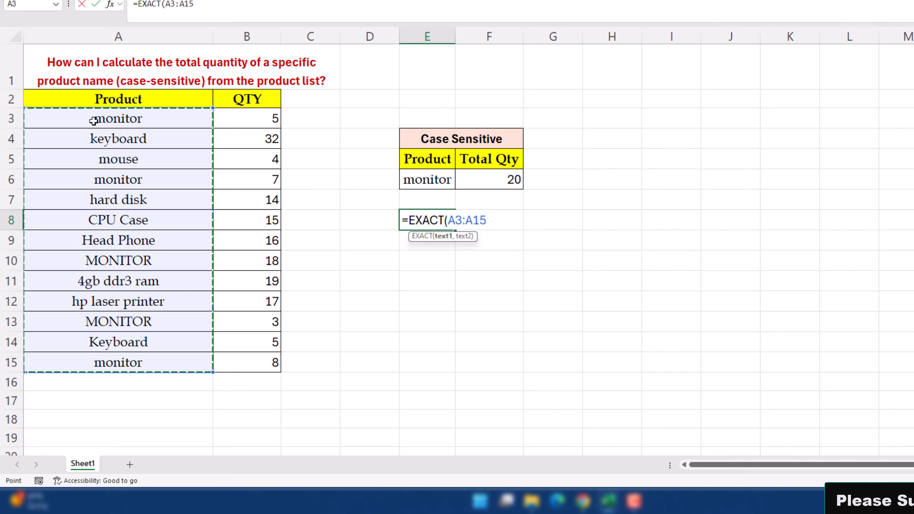
{"action": "type", "text": ","}
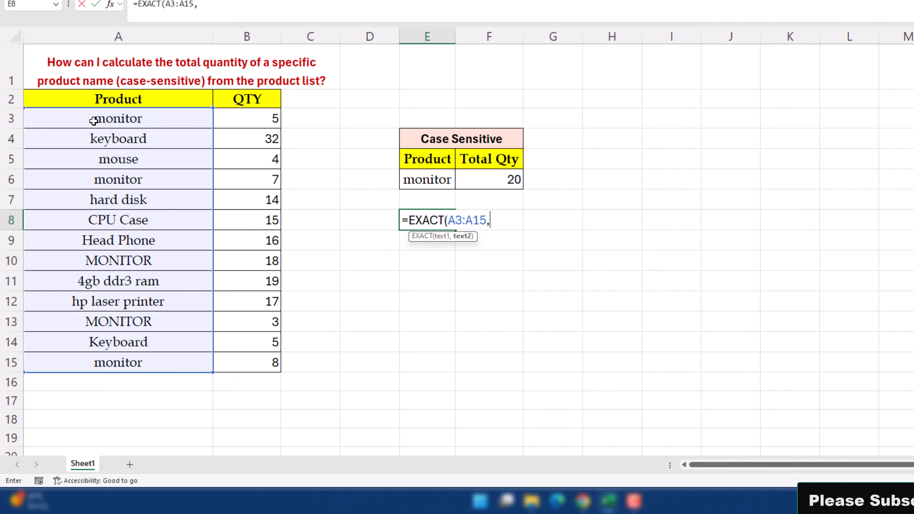
{"action": "left_click", "coordinate": [419, 184]}
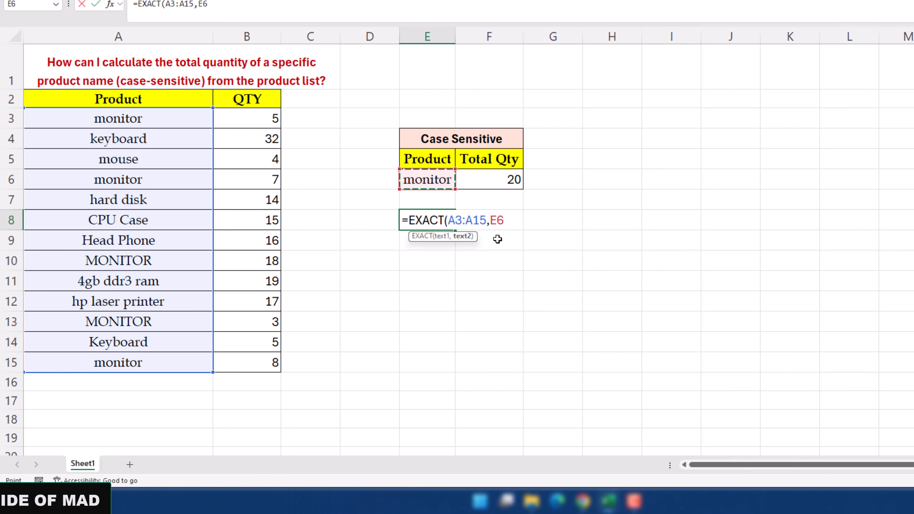
{"action": "key", "text": "Return"}
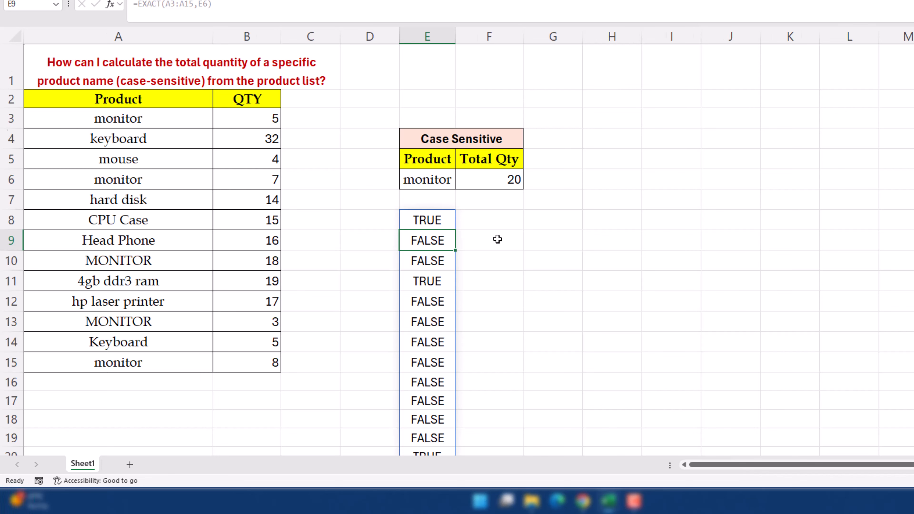
- Change the E8 formula to =EXACT(A3:A15,E6)*1 and check the matching rows E11 and E20
{"action": "scroll", "coordinate": [498, 239], "scroll_direction": "down", "scroll_amount": 1}
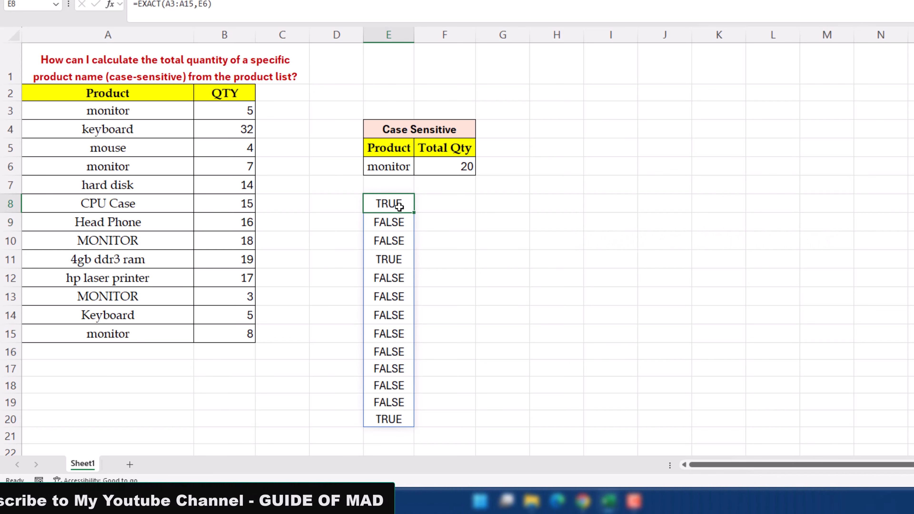
{"action": "double_click", "coordinate": [400, 205]}
{"action": "left_click", "coordinate": [468, 204]}
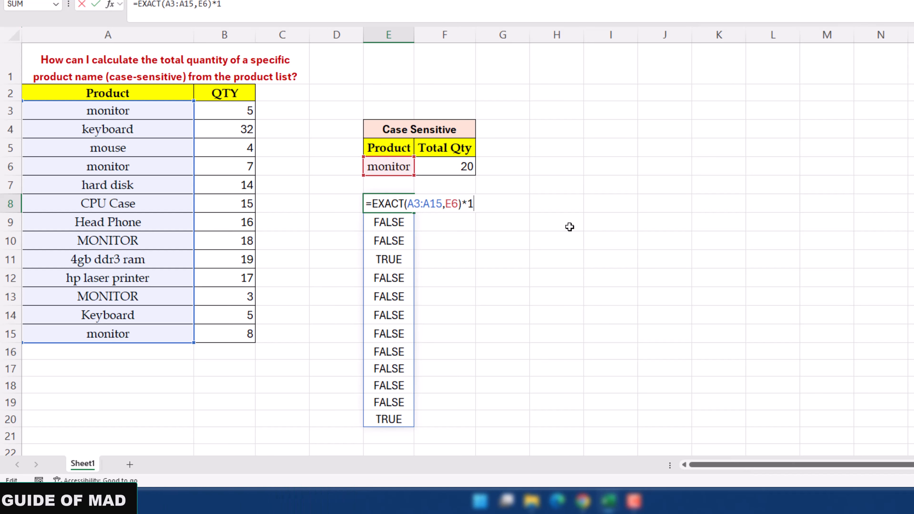
{"action": "key", "text": "ctrl+Return"}
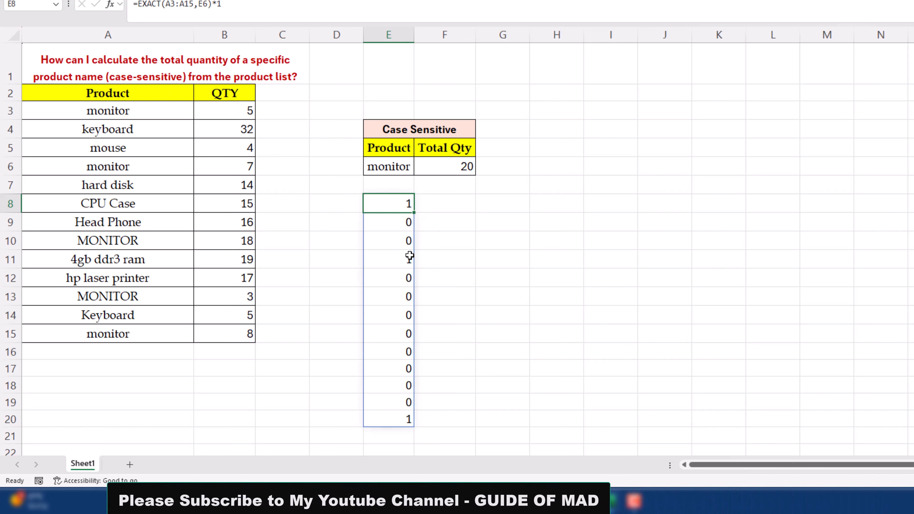
{"action": "left_click", "coordinate": [407, 265]}
{"action": "left_click", "coordinate": [406, 419]}
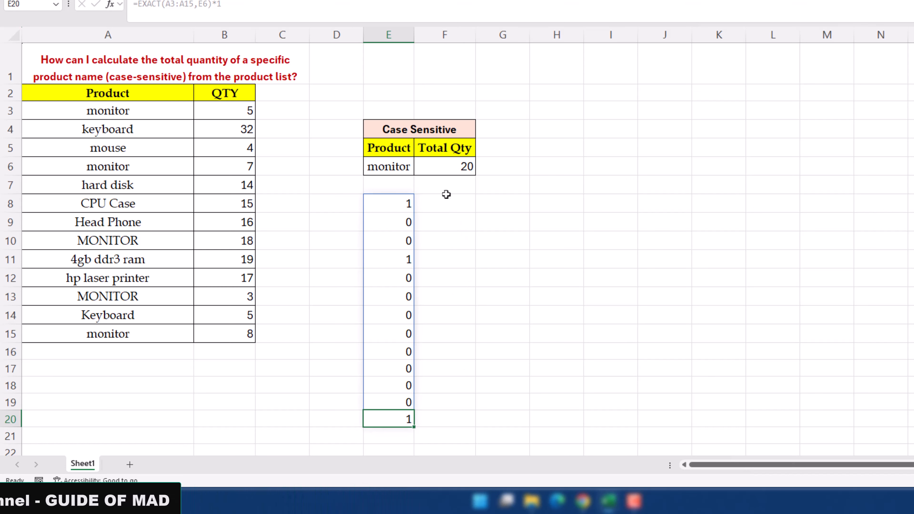
- Enter =B3:B15 in F8 to list the quantities, and compare the ranges E8:E20 and F8:F20
{"action": "left_click", "coordinate": [445, 203]}
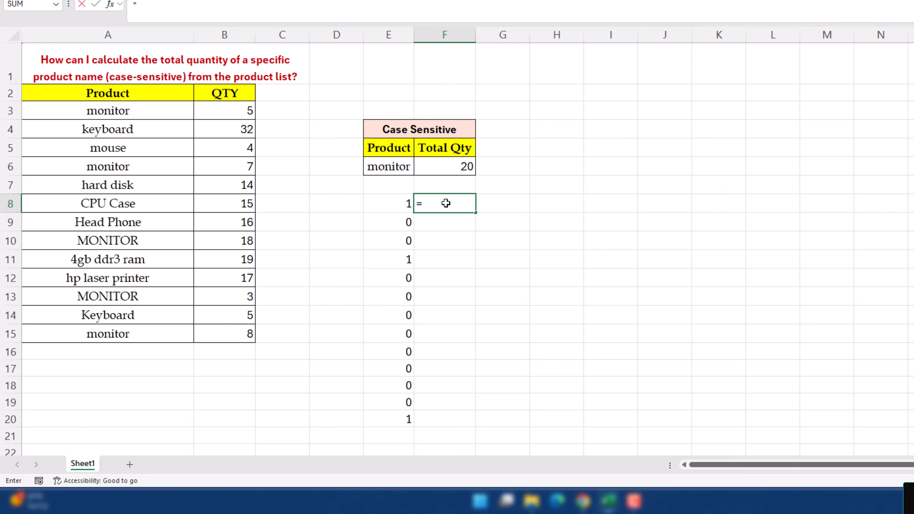
{"action": "left_click_drag", "start_coordinate": [228, 113], "coordinate": [250, 332]}
{"action": "key", "text": "ctrl+Return"}
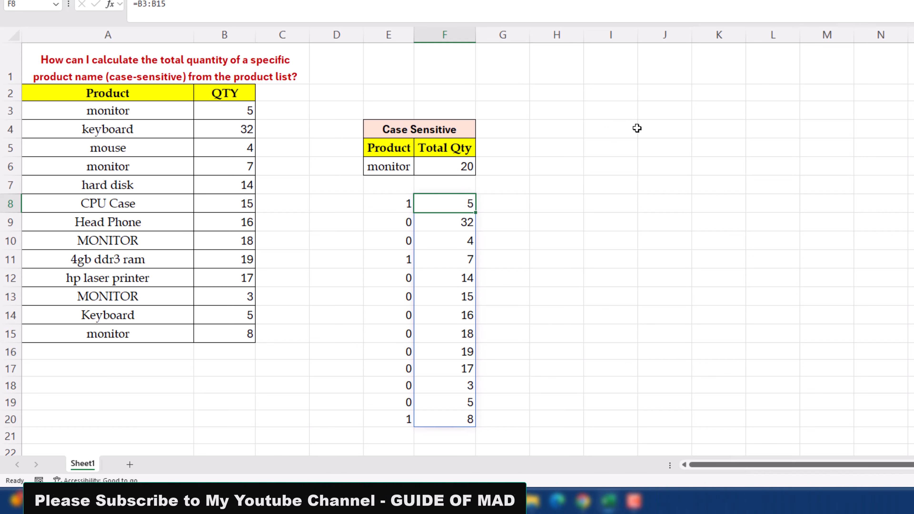
{"action": "left_click_drag", "start_coordinate": [386, 209], "coordinate": [405, 417]}
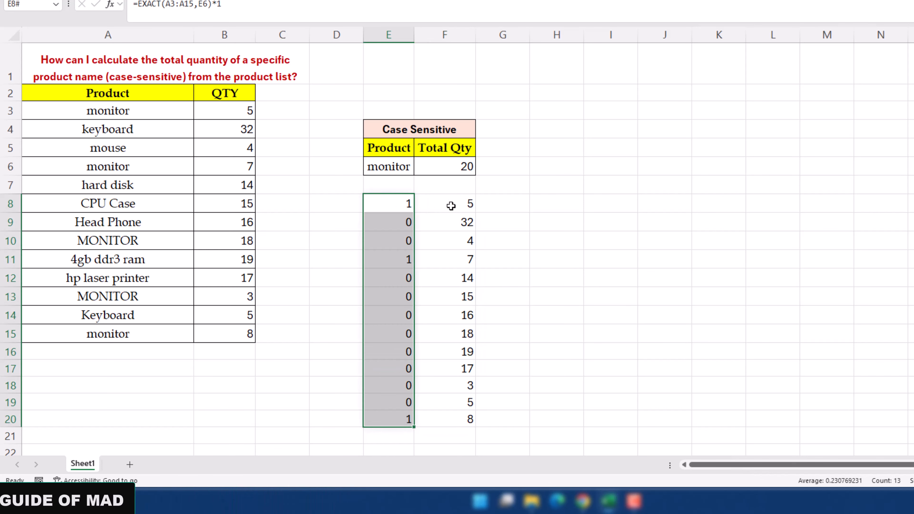
{"action": "left_click_drag", "start_coordinate": [451, 205], "coordinate": [468, 412]}
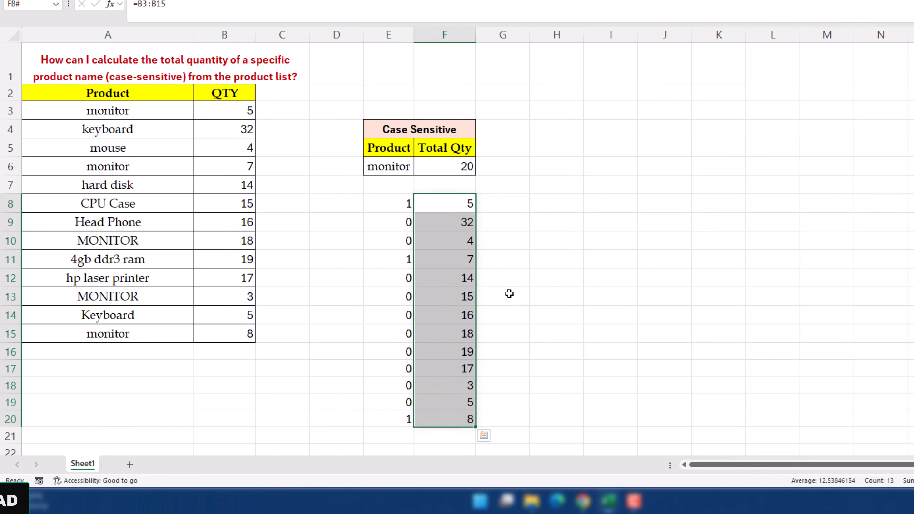
- Enter =E8*F8 in G8 and fill the formula down to G20
{"action": "left_click", "coordinate": [505, 196]}
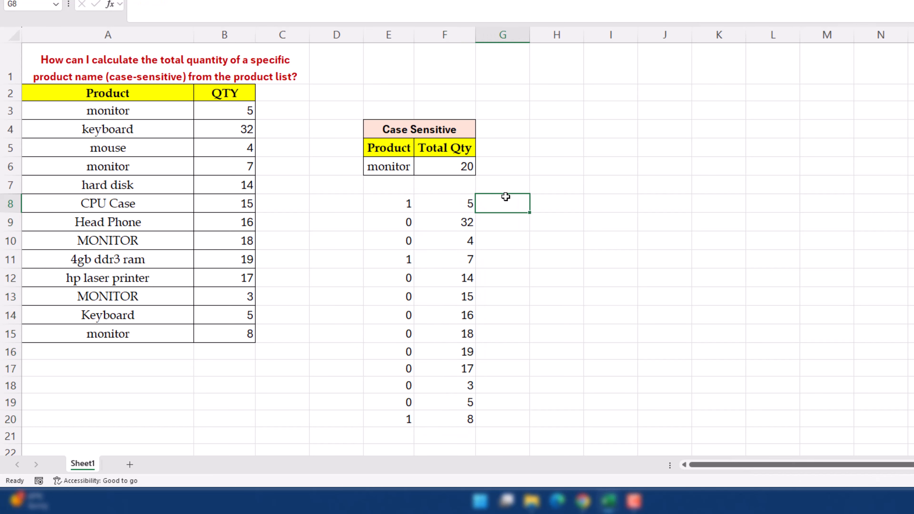
{"action": "key", "text": "Left"}
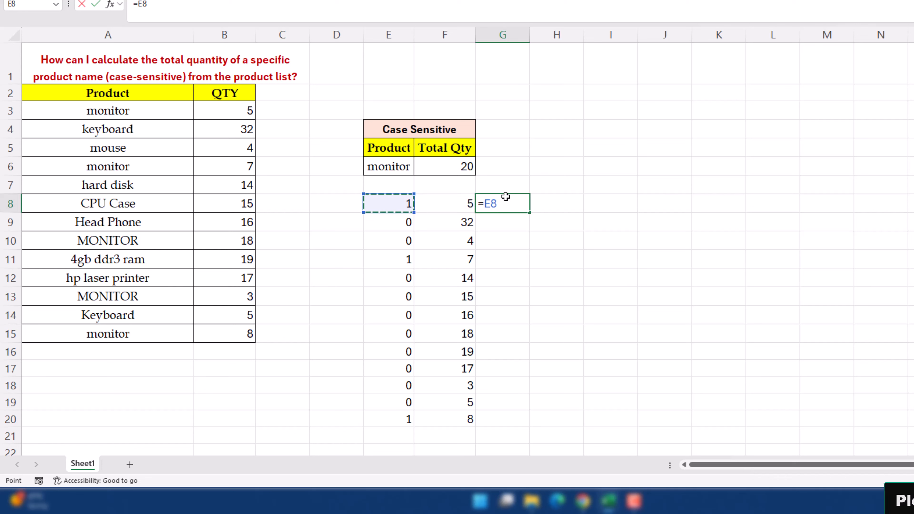
{"action": "type", "text": "*"}
{"action": "key", "text": "Left"}
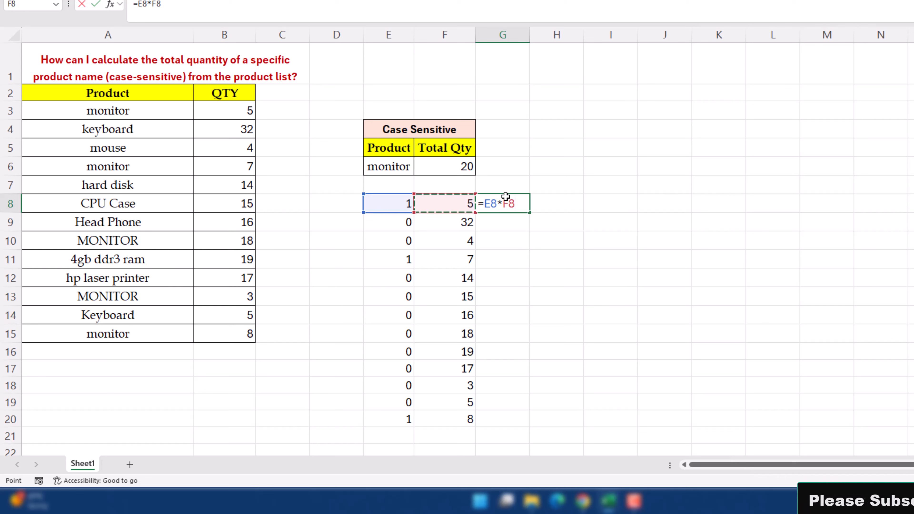
{"action": "key", "text": "ctrl+Return"}
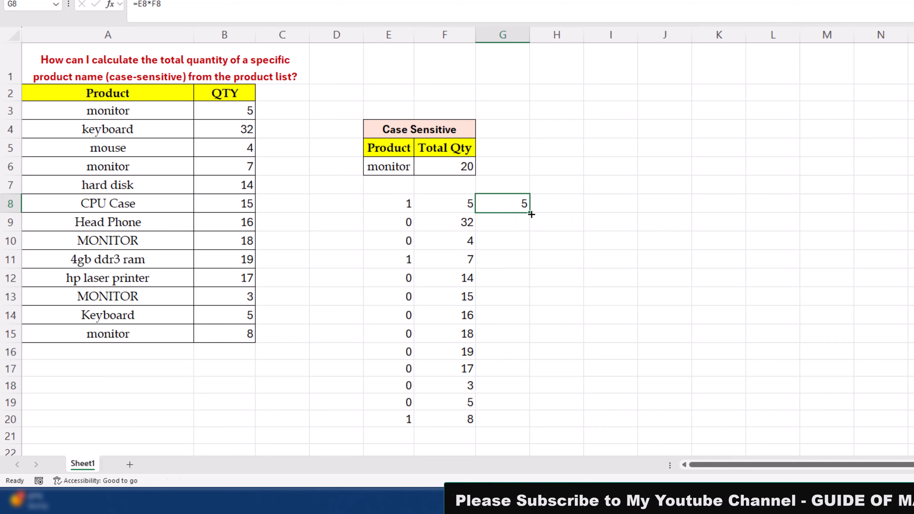
{"action": "double_click", "coordinate": [527, 211]}
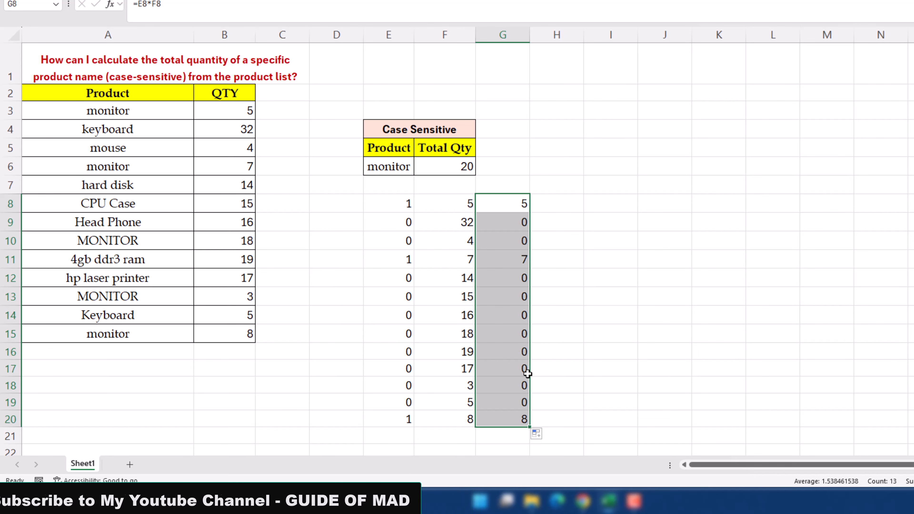
- Total the products in G21 with =SUM(G8:G20)
{"action": "left_click", "coordinate": [509, 438]}
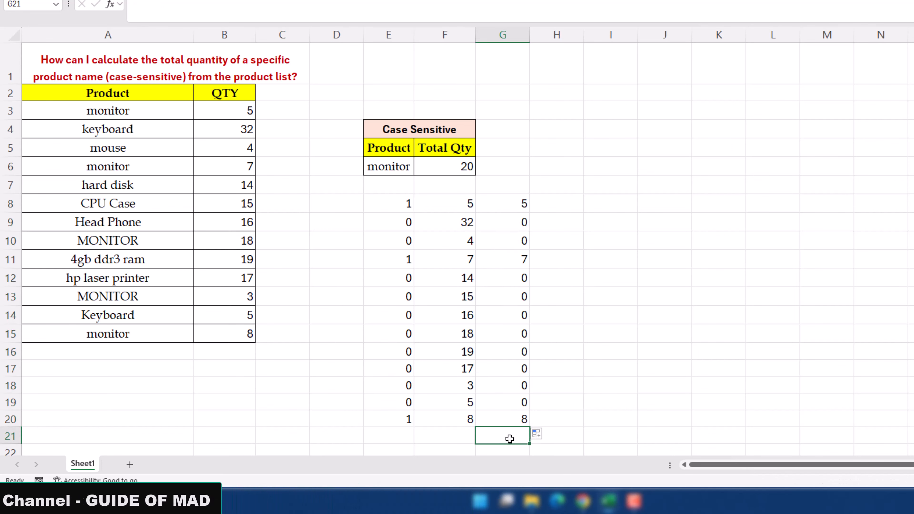
{"action": "key", "text": "alt+equal"}
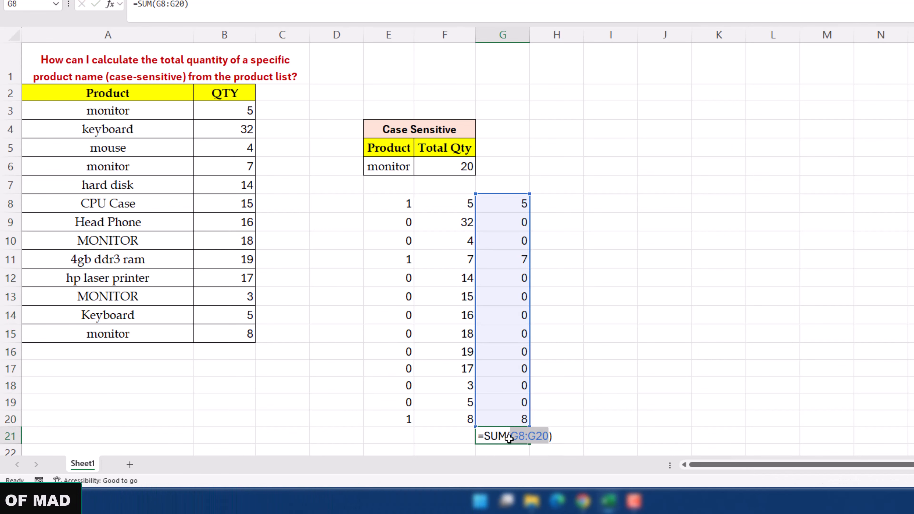
{"action": "key", "text": "Return"}
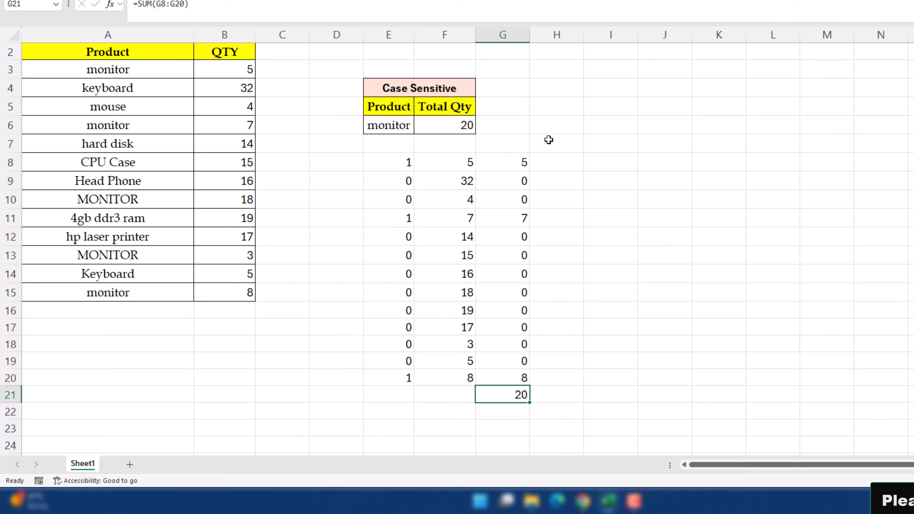
- Enter =SUMPRODUCT(E8#,F8#) in I6 to multiply and total the two spilled arrays in one formula
{"action": "left_click", "coordinate": [629, 123]}
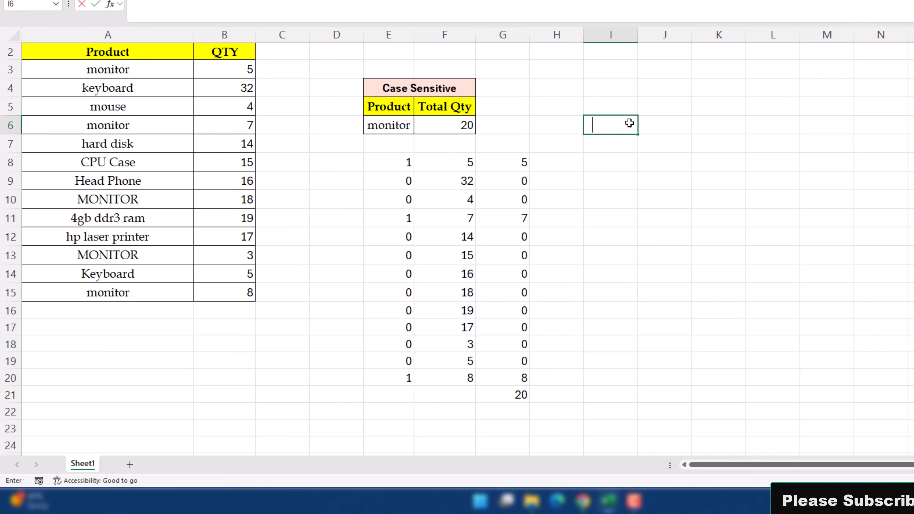
{"action": "type", "text": "=sump"}
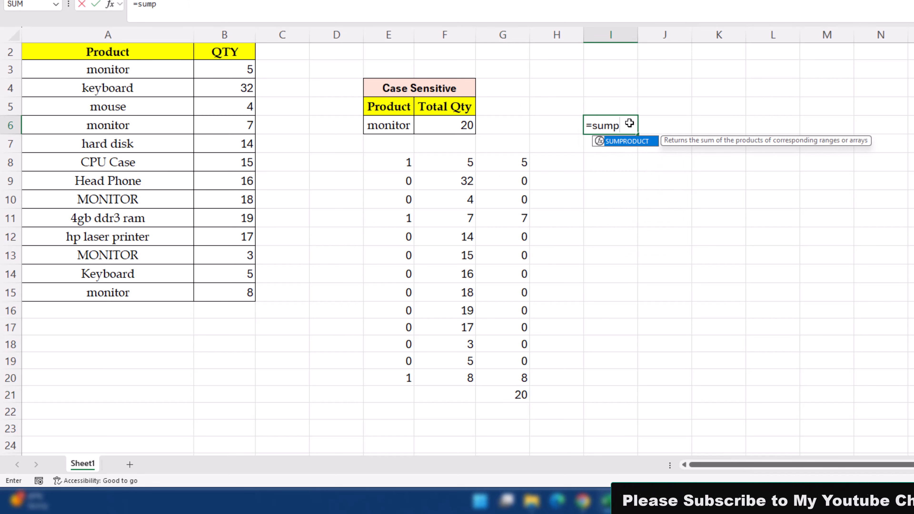
{"action": "key", "text": "Tab"}
{"action": "left_click", "coordinate": [392, 164]}
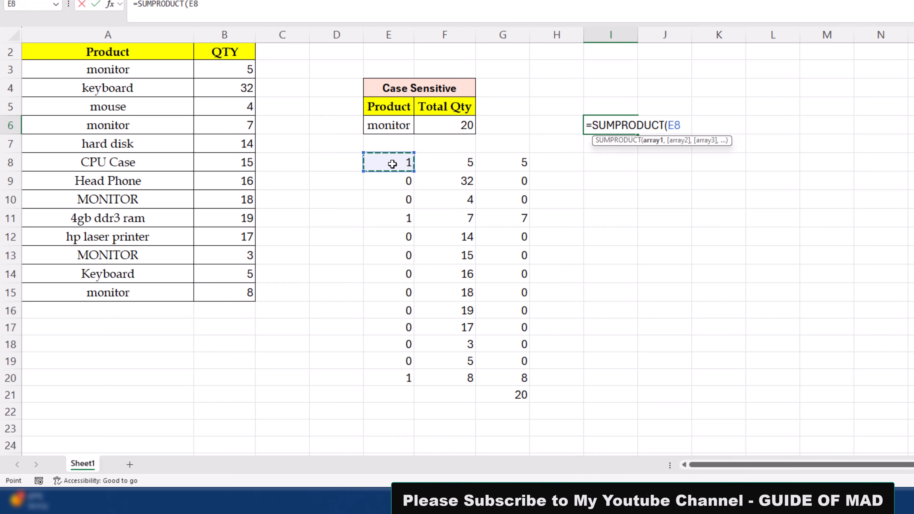
{"action": "type", "text": "#"}
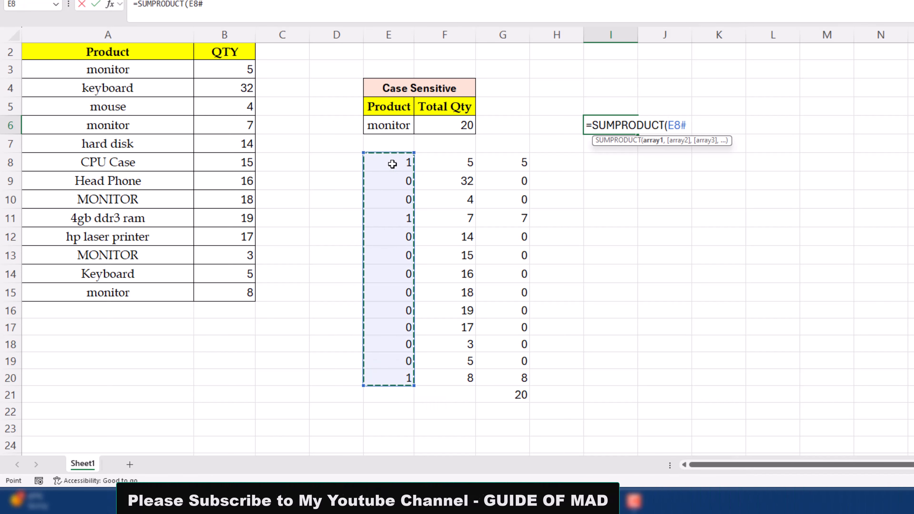
{"action": "type", "text": ","}
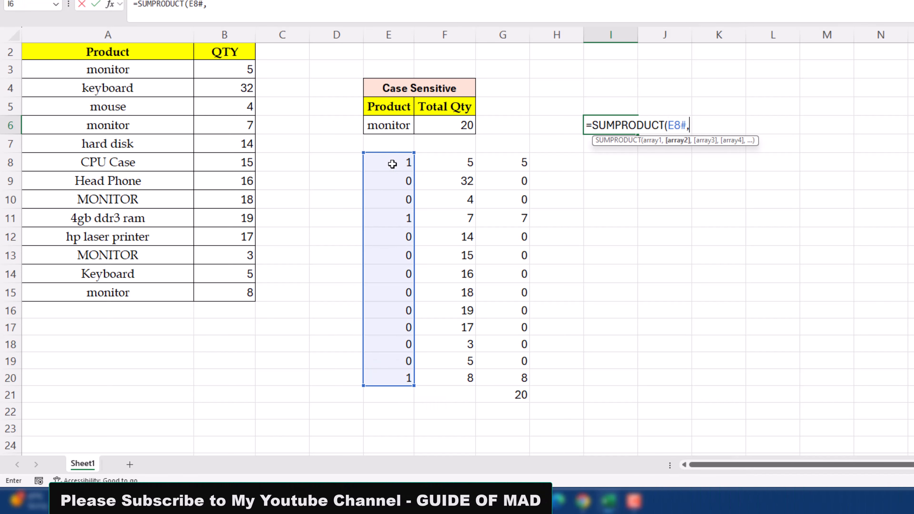
{"action": "left_click", "coordinate": [461, 167]}
{"action": "type", "text": "#"}
{"action": "key", "text": "Return"}
{"action": "key", "text": "Up"}
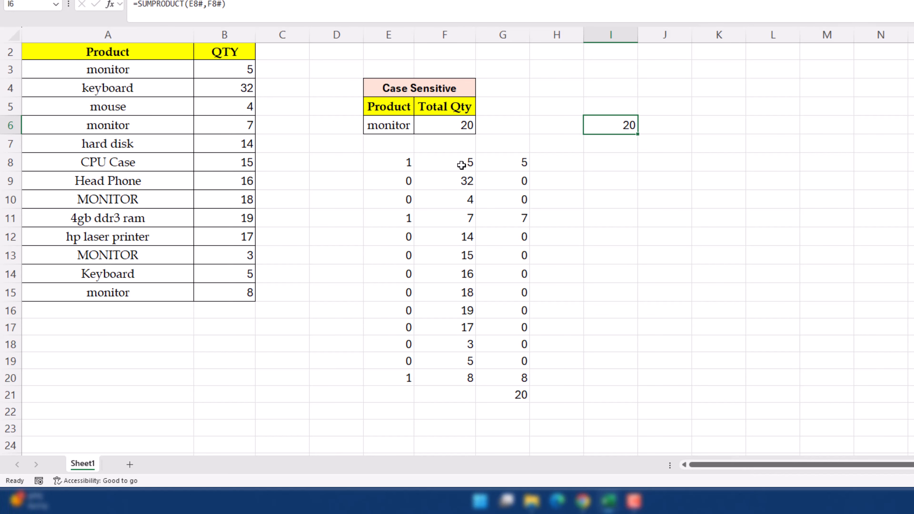
- Inspect the array1 and array2 arguments of the SUMPRODUCT formula in F6, leaving the formula as it is
{"action": "double_click", "coordinate": [452, 125]}
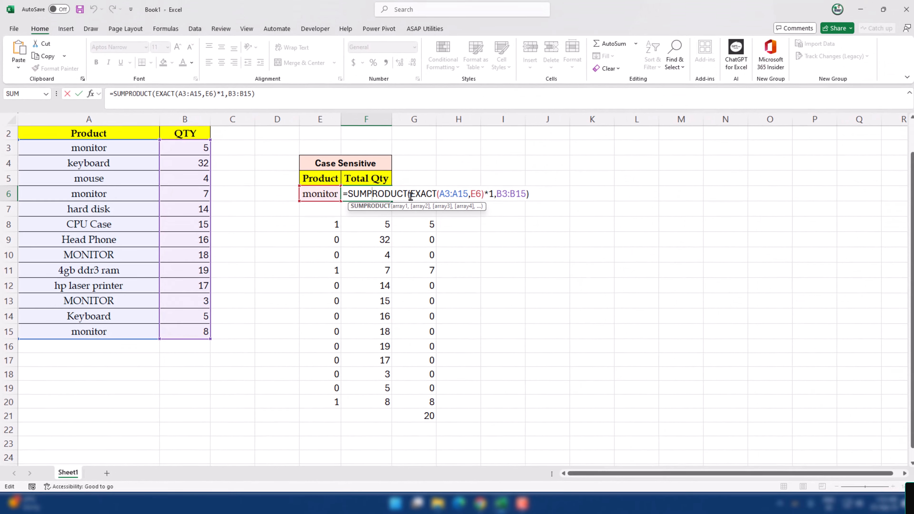
{"action": "left_click", "coordinate": [397, 208]}
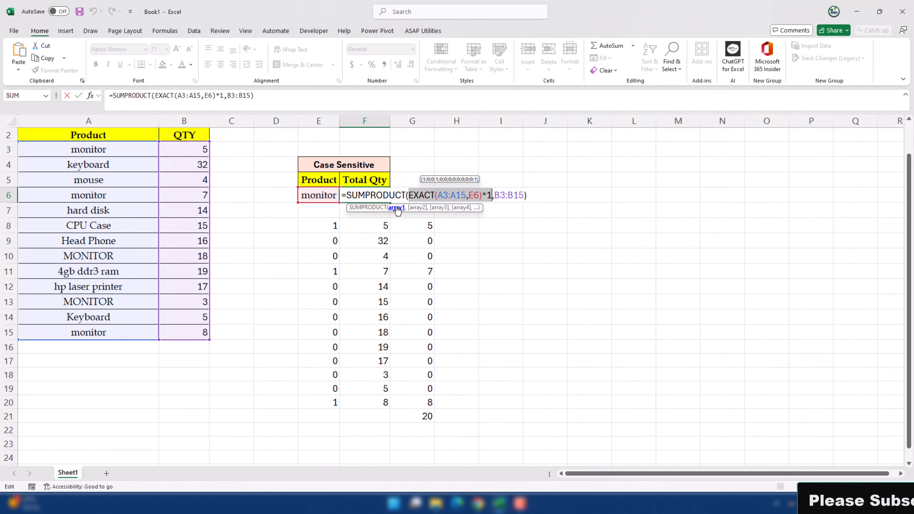
{"action": "left_click", "coordinate": [417, 208]}
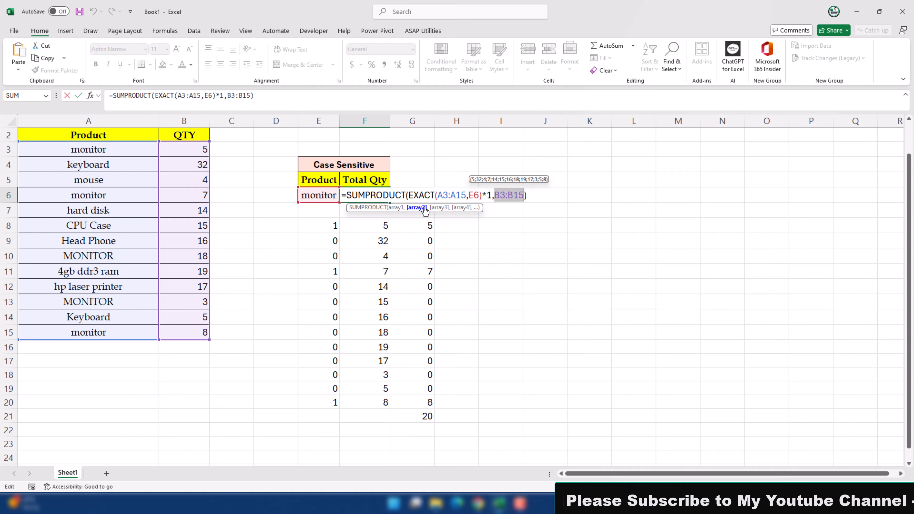
{"action": "key", "text": "Escape"}
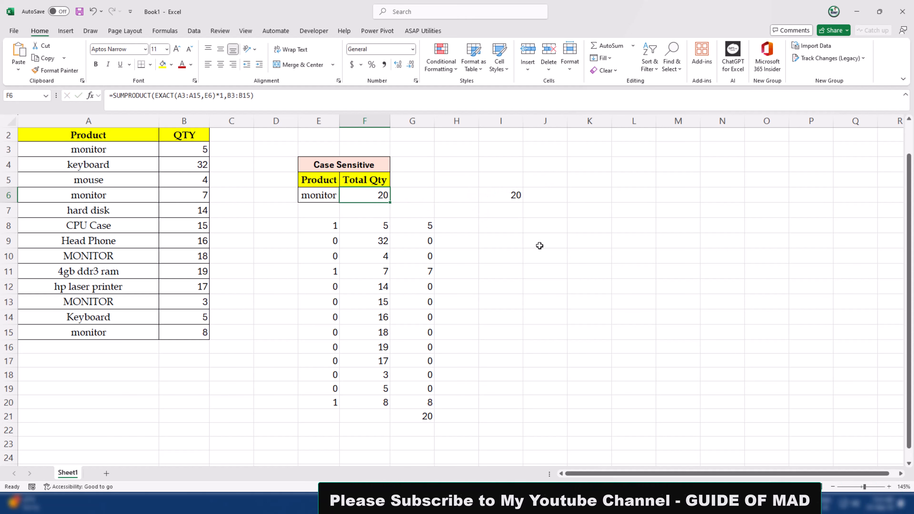
{"action": "scroll", "coordinate": [539, 245], "scroll_direction": "up", "scroll_amount": 1}
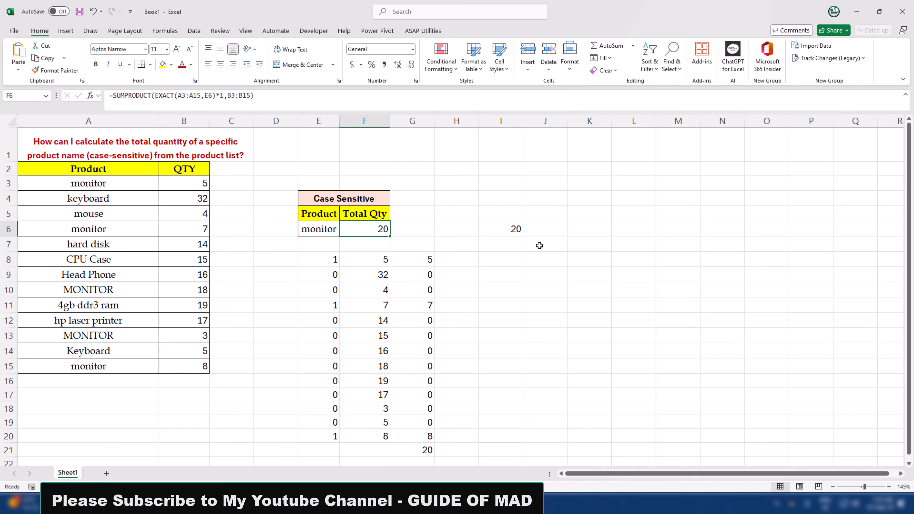